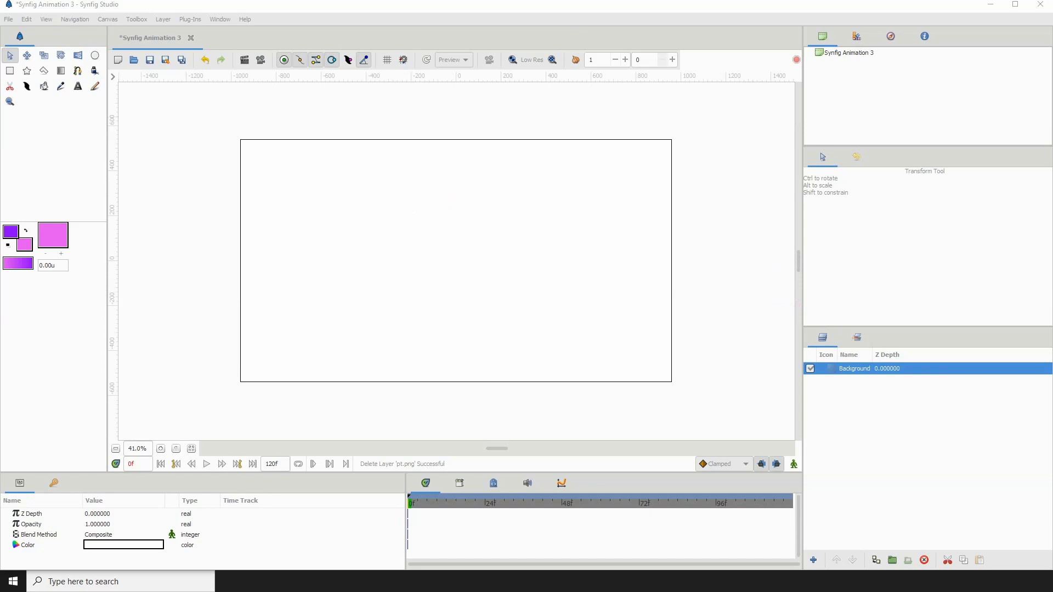
# - Restore the deleted pt.png layer and scale it down so it sits inside the canvas frame
pyautogui.hotkey('ctrl', 'z')
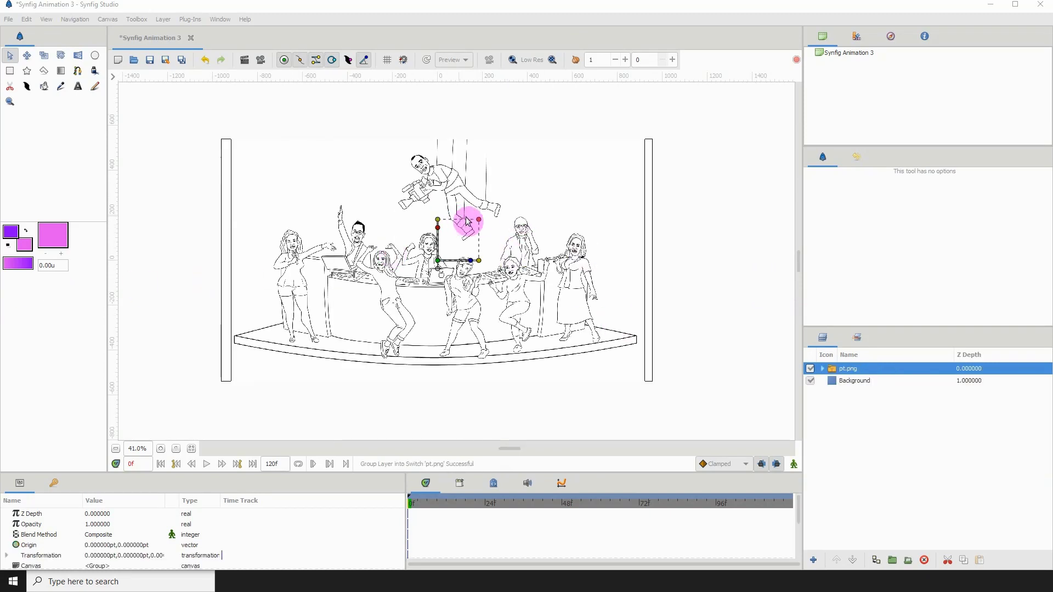
pyautogui.moveTo(478, 223); pyautogui.dragTo(473, 228)
pyautogui.click(160, 448)
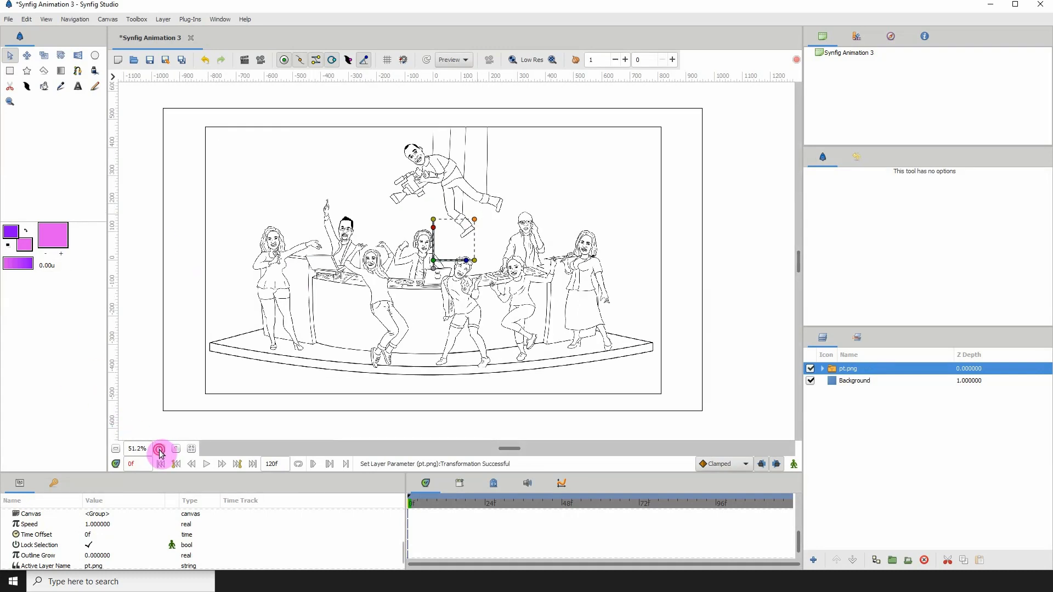
pyautogui.click(160, 448)
pyautogui.click(839, 382)
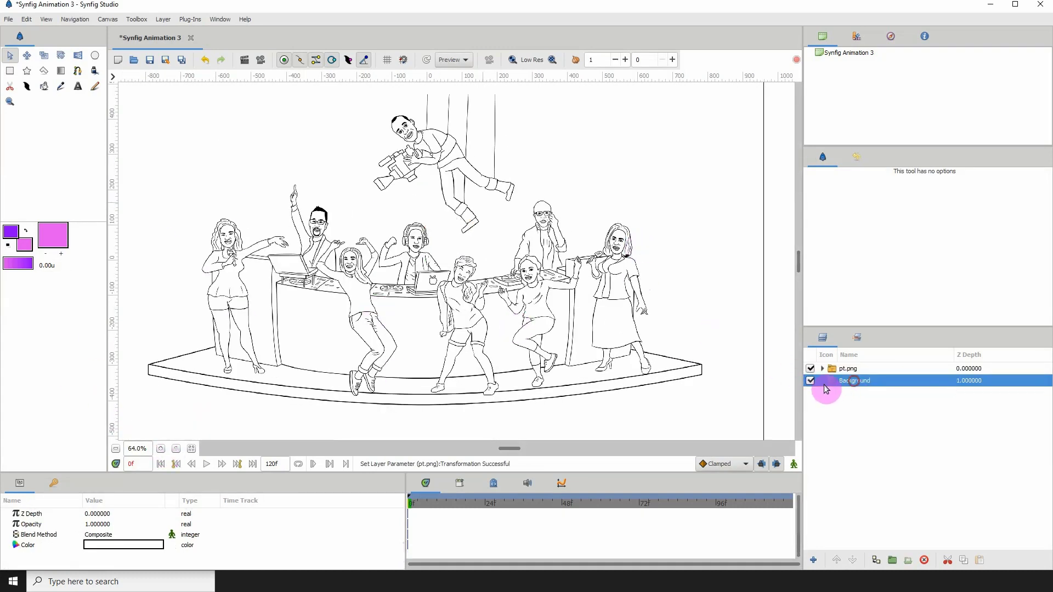
pyautogui.hscroll(-2, 416, 270)
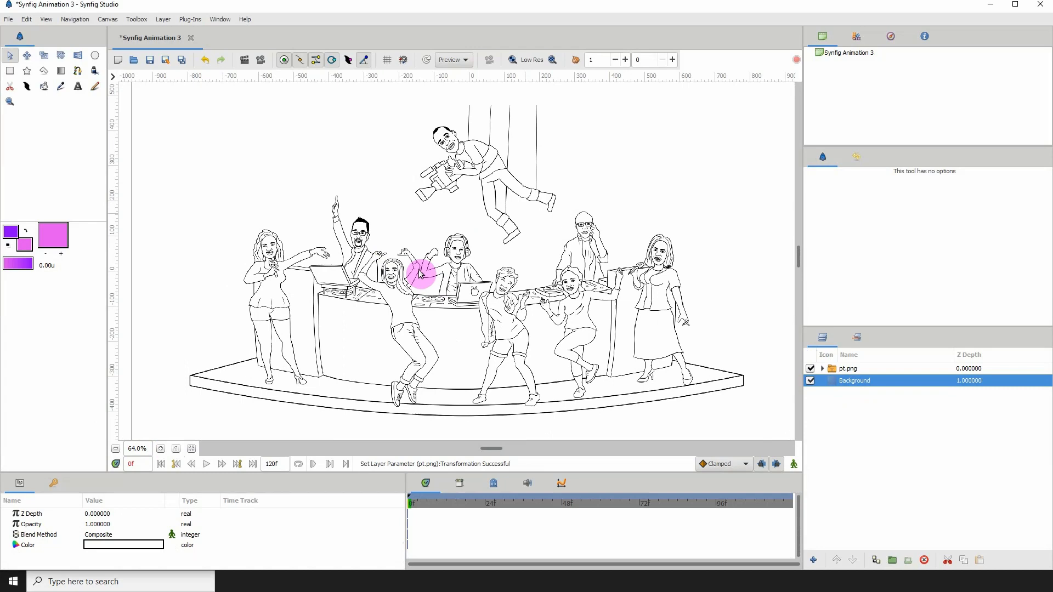
pyautogui.click(830, 368)
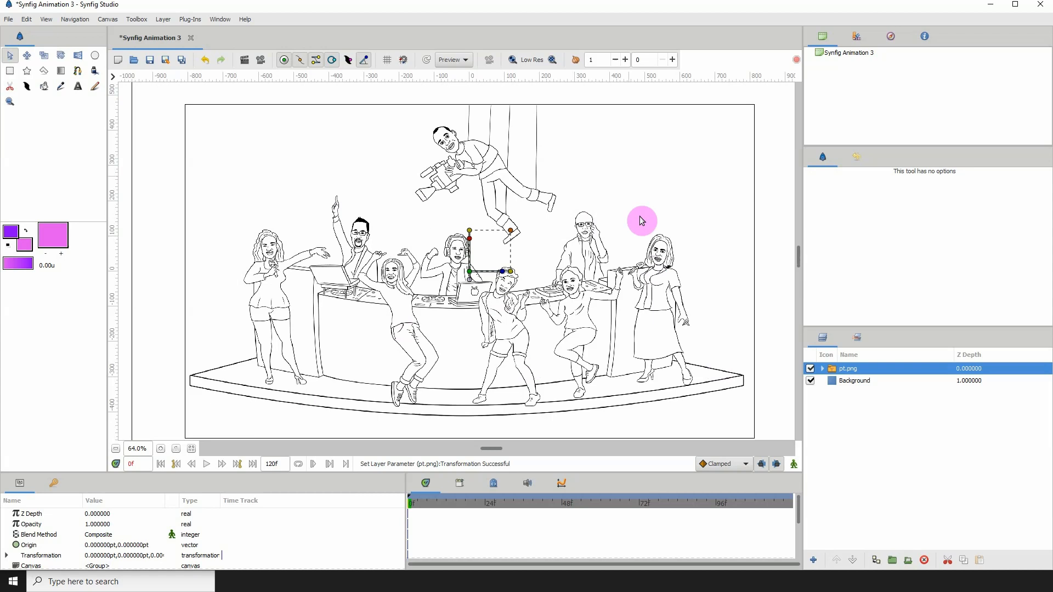
# - Zoom in closely on the bitmap lines, then zoom back out to the whole scene
pyautogui.click(163, 450)
pyautogui.click(163, 450)
pyautogui.click(162, 450)
pyautogui.click(163, 450)
pyautogui.click(162, 449)
pyautogui.click(162, 450)
pyautogui.click(163, 450)
pyautogui.click(162, 450)
pyautogui.click(163, 450)
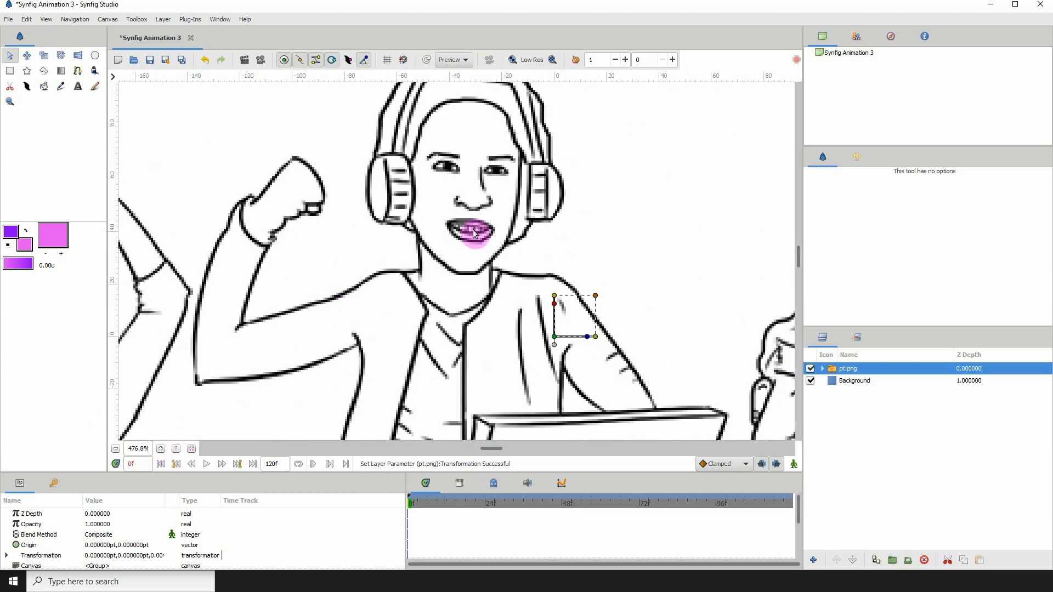
pyautogui.click(116, 449)
pyautogui.click(116, 448)
pyautogui.click(116, 449)
pyautogui.click(116, 449)
pyautogui.click(116, 448)
pyautogui.click(116, 448)
pyautogui.click(116, 448)
pyautogui.click(116, 448)
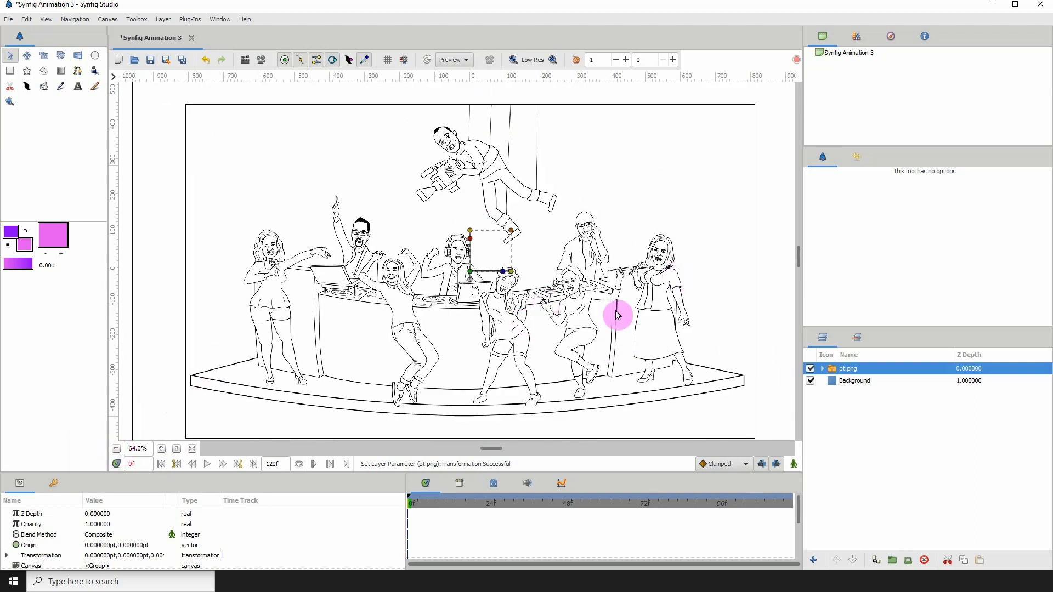
# - Run Convert to Vector on the pt.png layer and confirm the Vectorizer Settings with Convert
pyautogui.rightClick(865, 372)
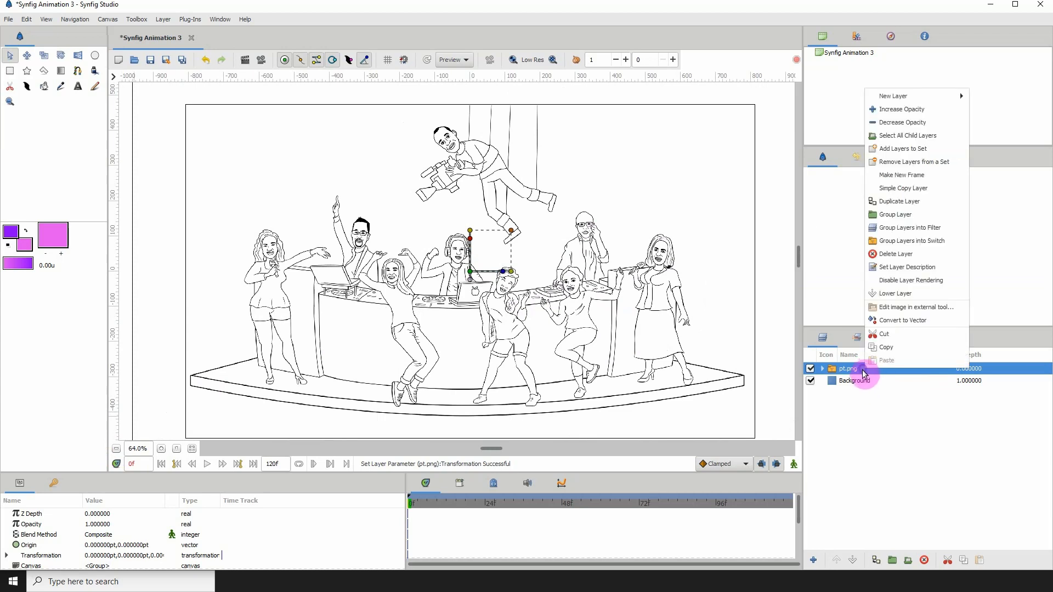
pyautogui.click(902, 321)
pyautogui.moveTo(499, 265); pyautogui.dragTo(663, 181)
pyautogui.moveTo(737, 247); pyautogui.dragTo(747, 265)
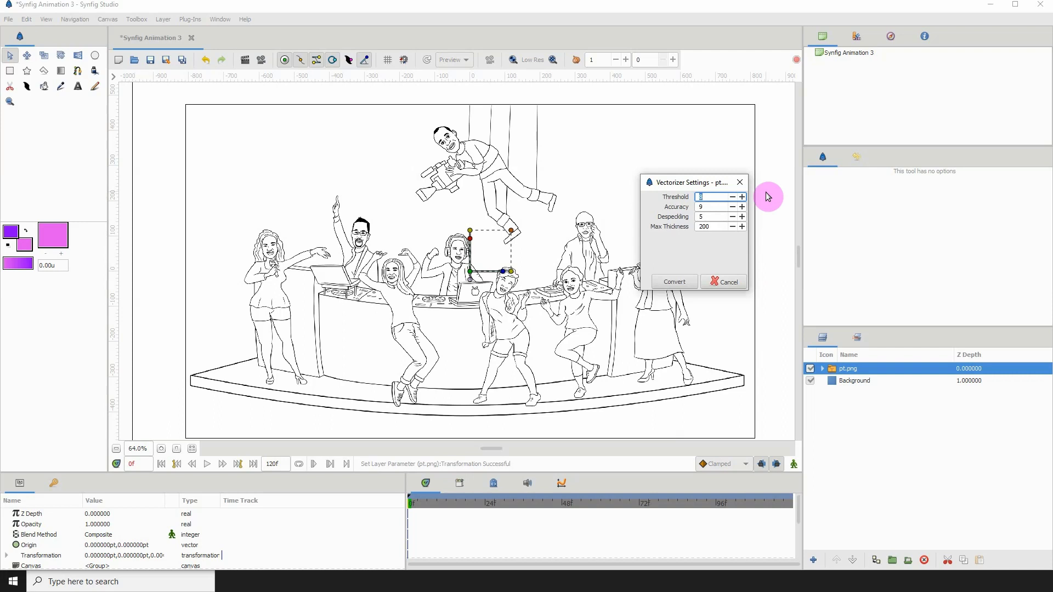
pyautogui.moveTo(676, 181)
pyautogui.mouseDown()
pyautogui.moveTo(694, 145)
pyautogui.moveTo(693, 194)
pyautogui.mouseUp()
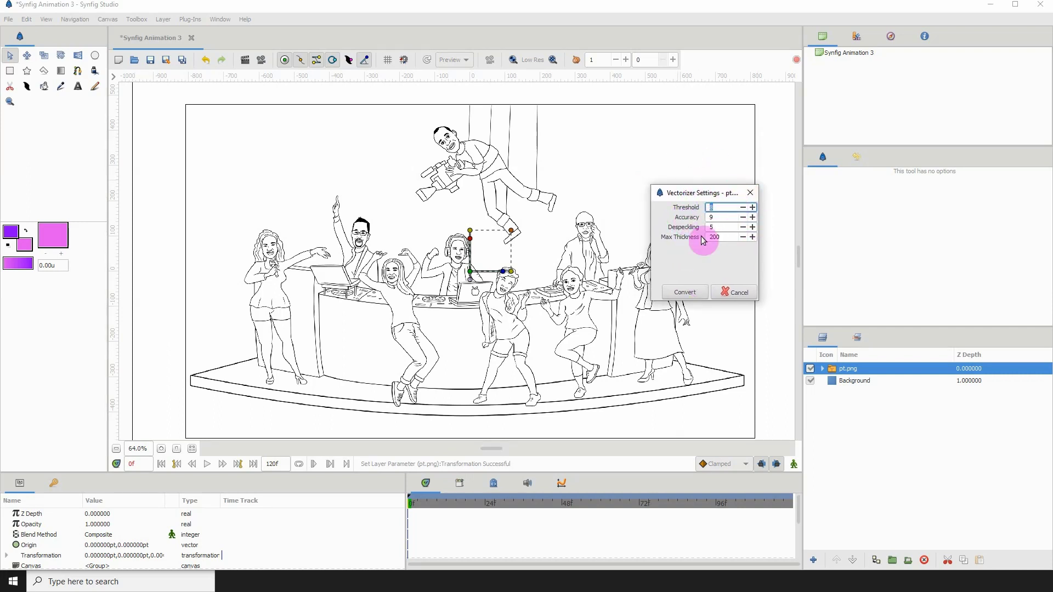
pyautogui.click(687, 295)
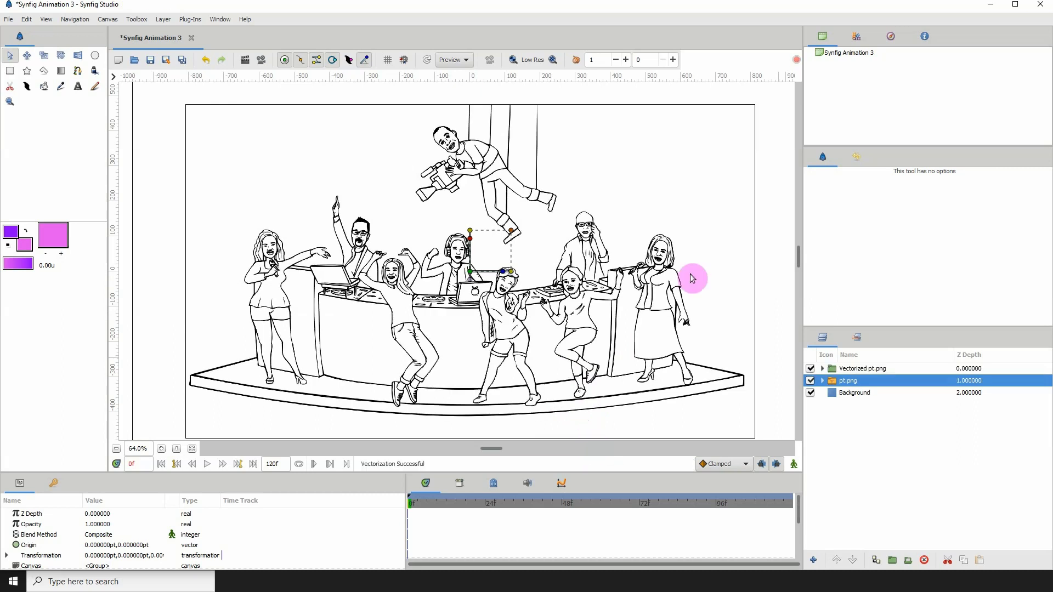
# - Uncheck the pt.png bitmap layer, select Vectorized pt.png, and zoom in on the drawing
pyautogui.click(810, 381)
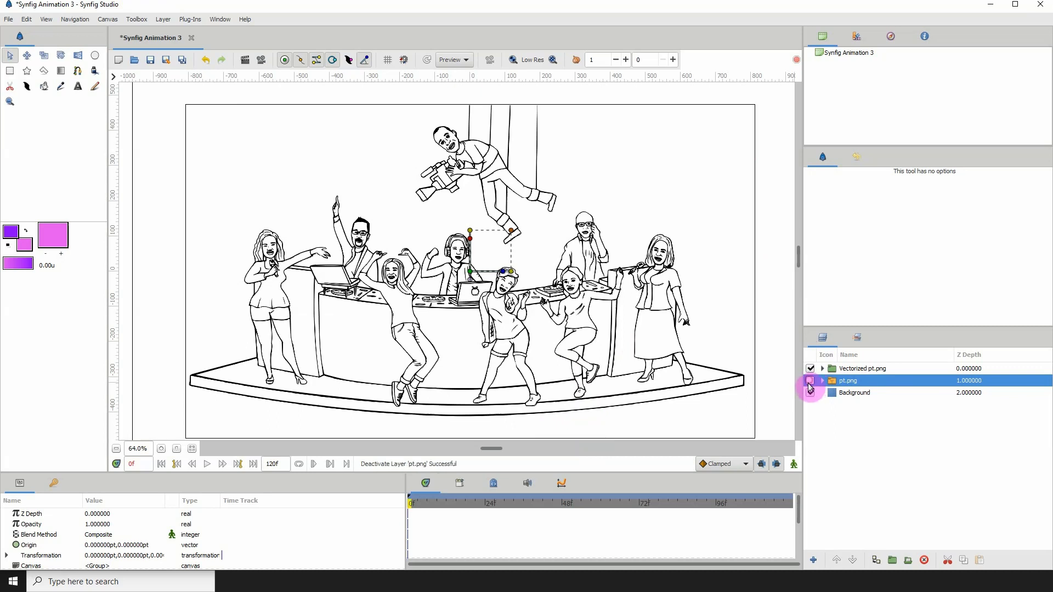
pyautogui.click(855, 371)
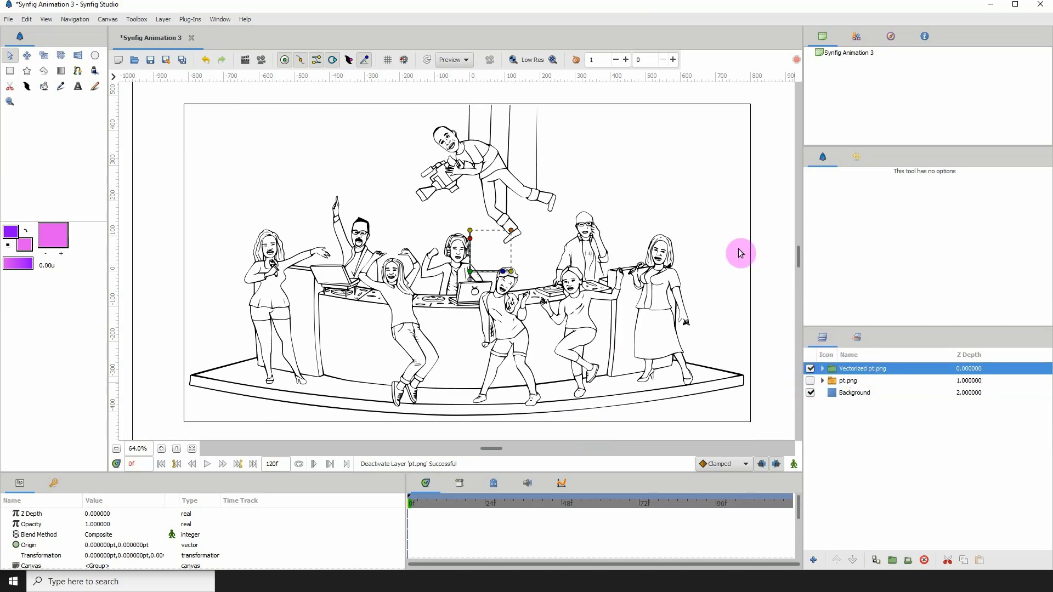
pyautogui.click(162, 449)
pyautogui.click(161, 448)
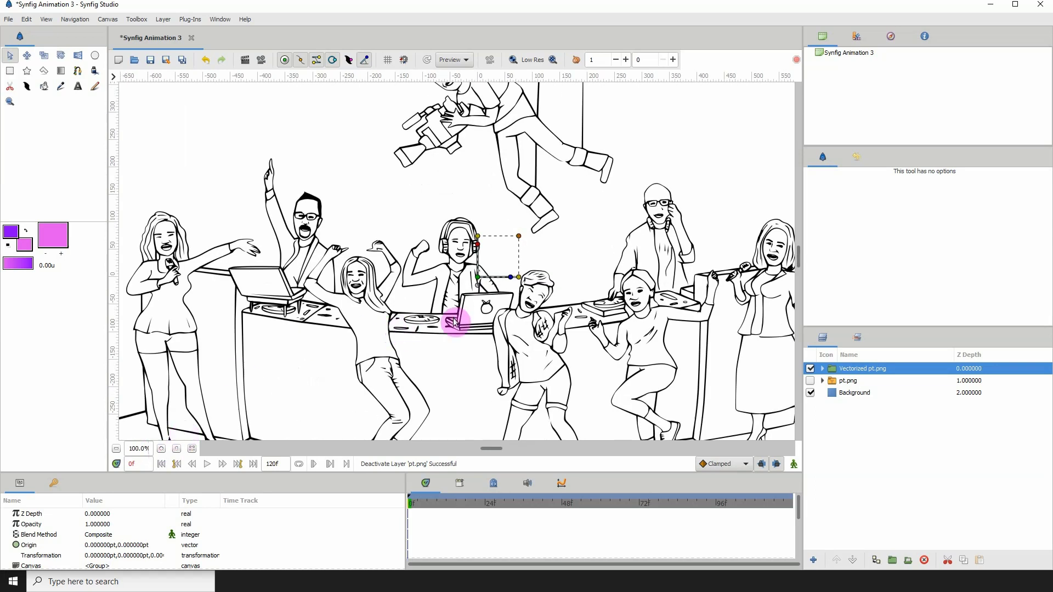
pyautogui.scroll(-2, 450, 285)
pyautogui.scroll(-2, 451, 287)
pyautogui.hscroll(2, 400, 308)
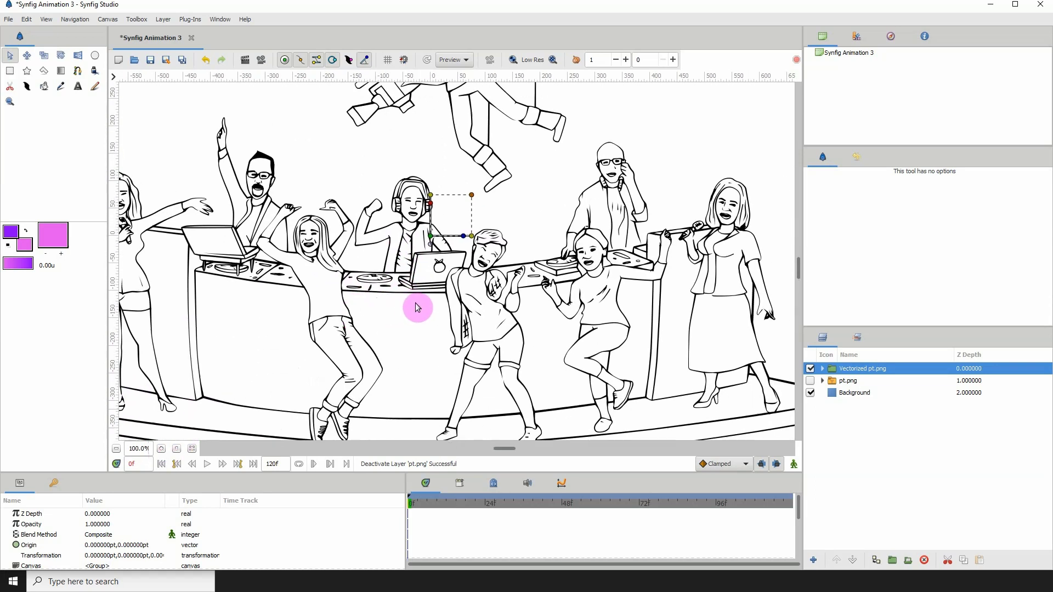
pyautogui.hscroll(3, 422, 304)
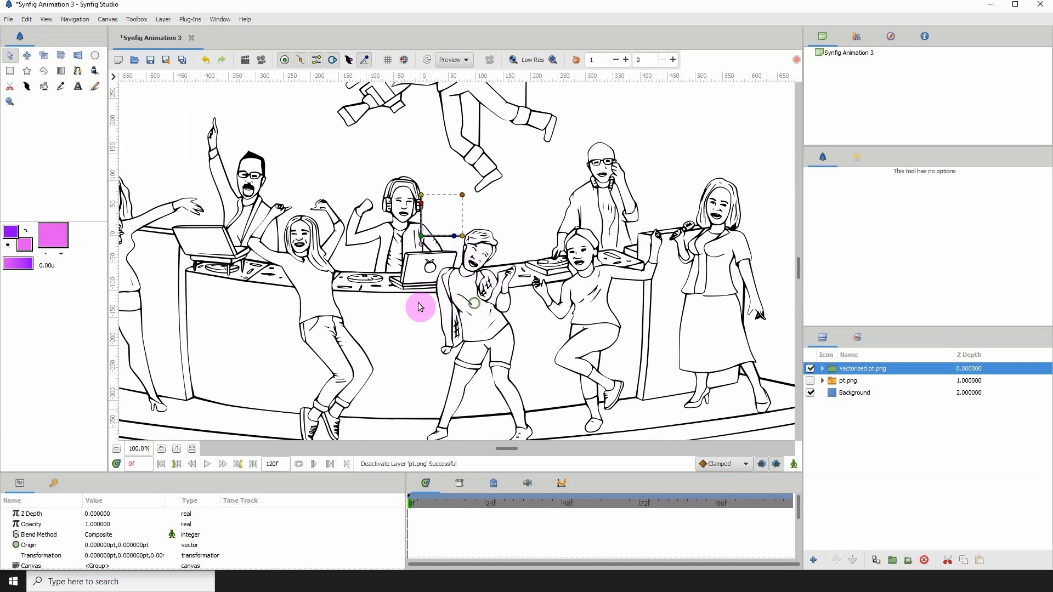
# - Zoom in further on the dancing girl to inspect her vector outlines
pyautogui.click(161, 449)
pyautogui.click(161, 449)
pyautogui.hscroll(5, 433, 329)
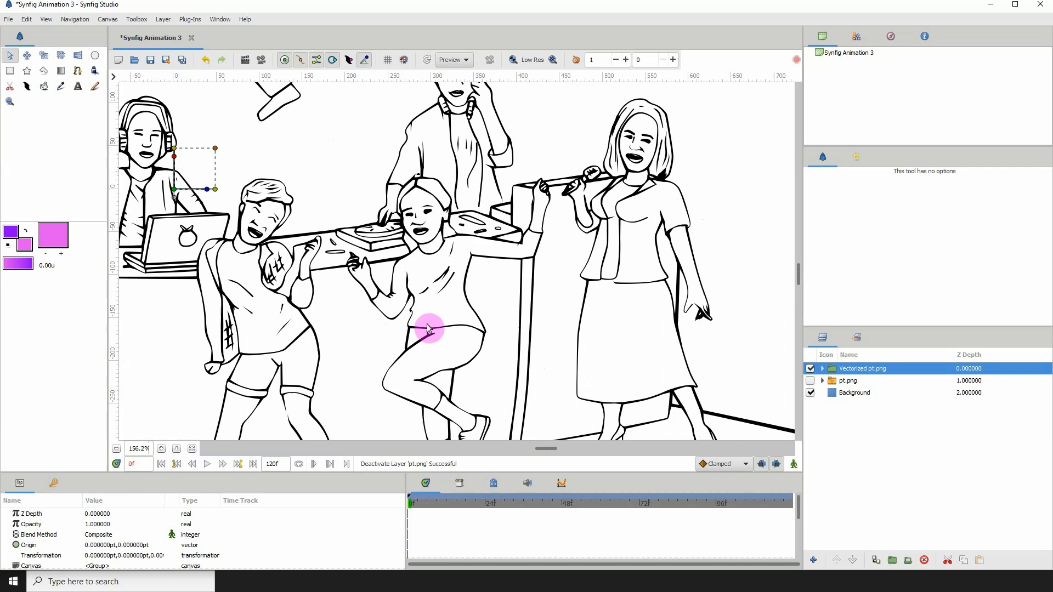
pyautogui.scroll(-5, 422, 328)
pyautogui.hscroll(-3, 408, 329)
pyautogui.scroll(2, 428, 334)
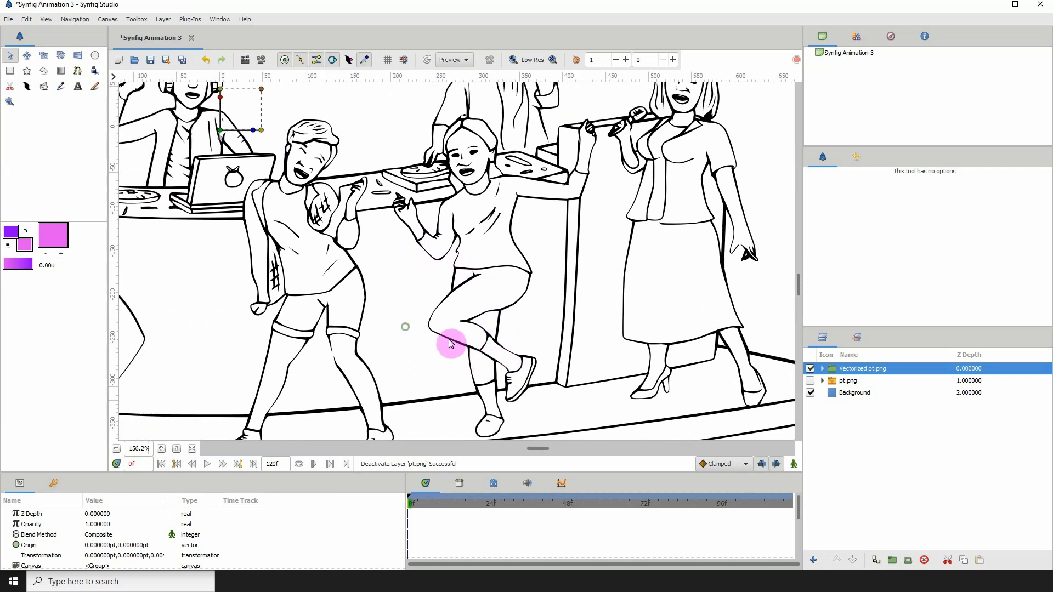
pyautogui.scroll(2, 450, 344)
pyautogui.click(161, 449)
pyautogui.click(161, 448)
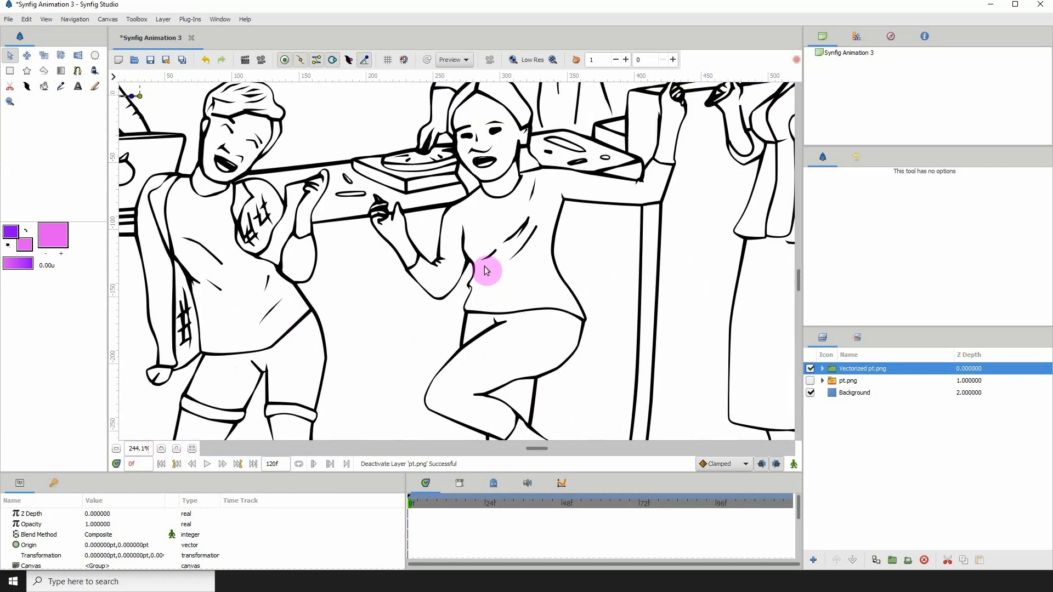
# - Delete the lower vertex on the girl's side outline using Remove Item (Smart)
pyautogui.click(555, 267)
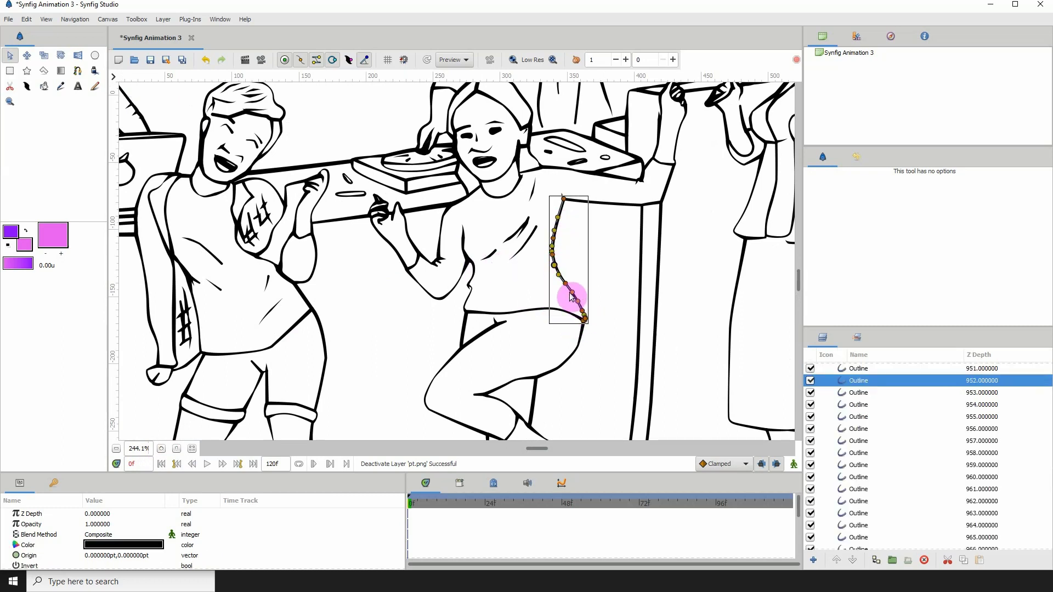
pyautogui.moveTo(571, 297); pyautogui.dragTo(598, 275)
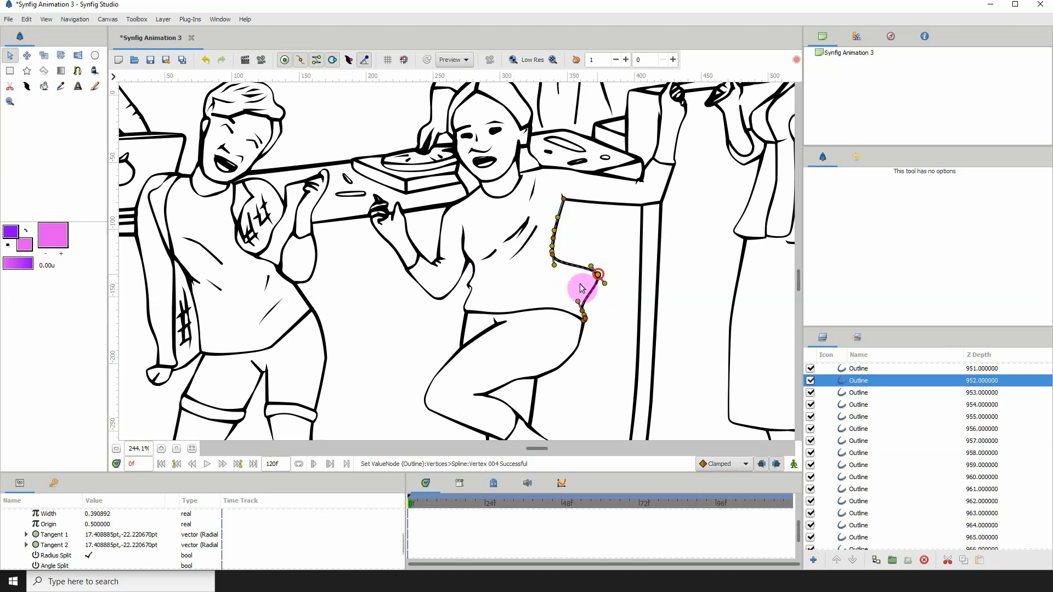
pyautogui.hotkey('ctrl', 'z')
pyautogui.rightClick(572, 289)
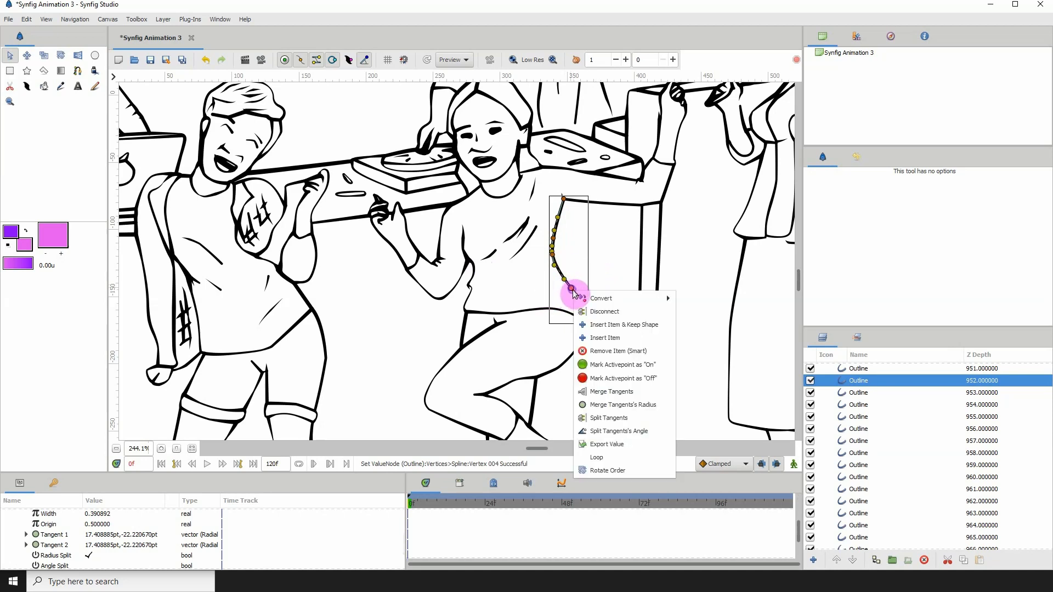
pyautogui.click(592, 351)
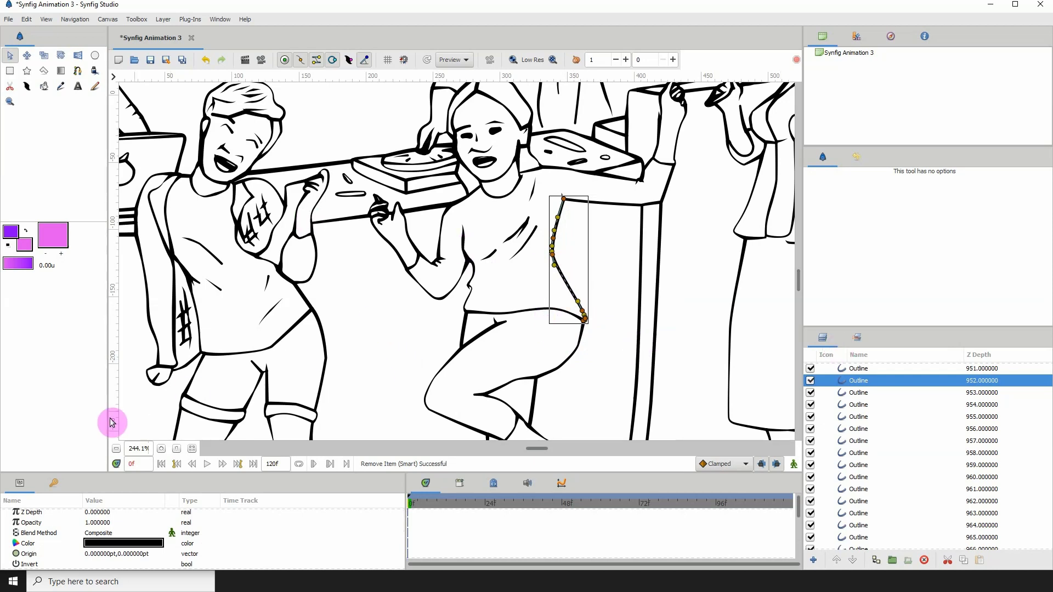
pyautogui.click(116, 449)
pyautogui.click(117, 449)
pyautogui.click(116, 449)
pyautogui.click(116, 449)
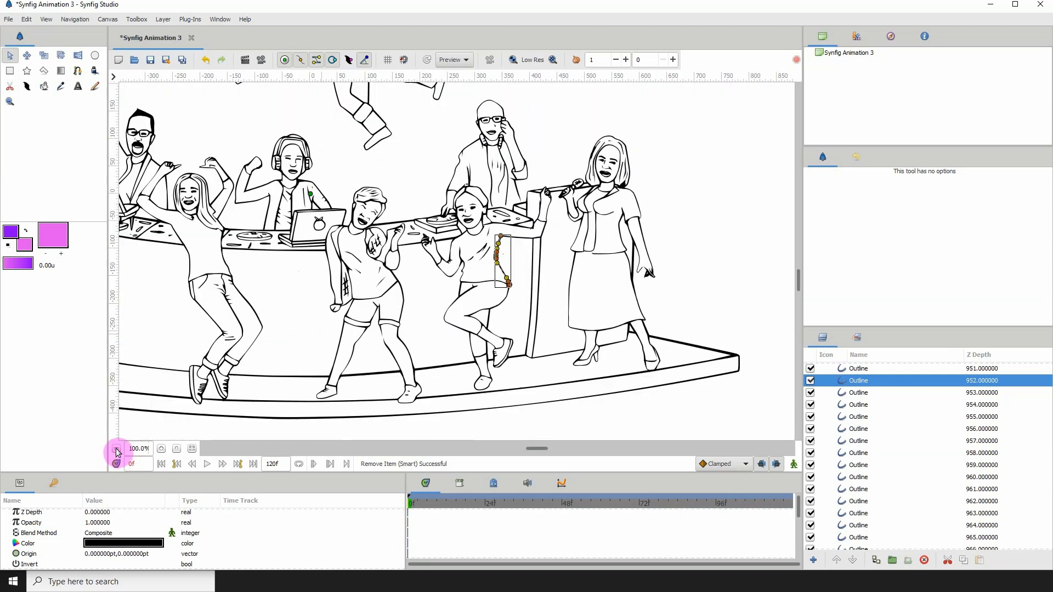
pyautogui.click(1048, 392)
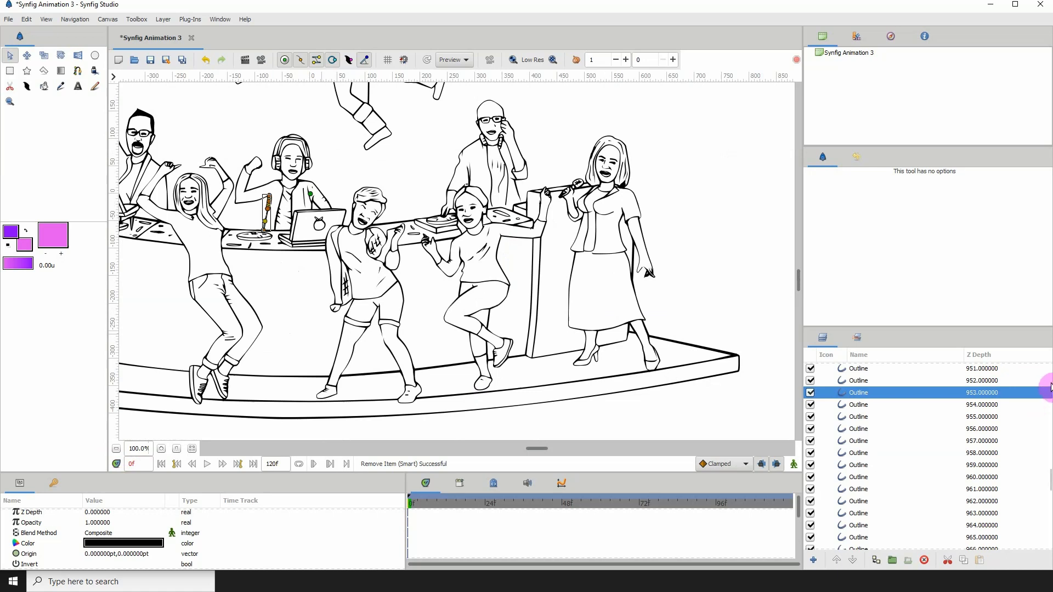
pyautogui.click(1047, 439)
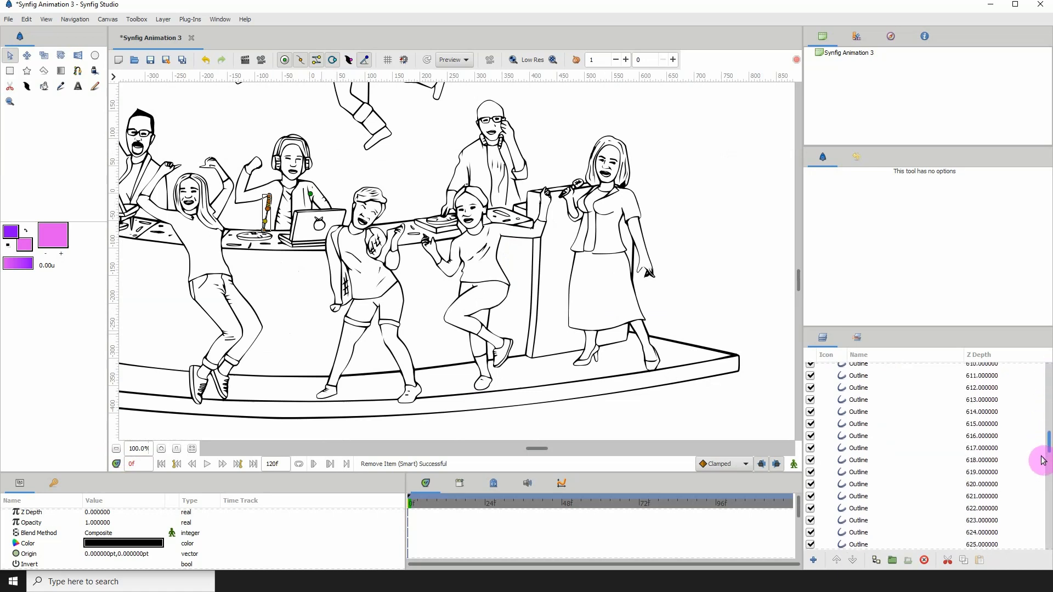
pyautogui.moveTo(1043, 461)
pyautogui.mouseDown()
pyautogui.moveTo(1039, 554)
pyautogui.moveTo(1034, 451)
pyautogui.moveTo(1049, 486)
pyautogui.moveTo(1050, 380)
pyautogui.moveTo(1044, 545)
pyautogui.moveTo(1049, 468)
pyautogui.mouseUp()
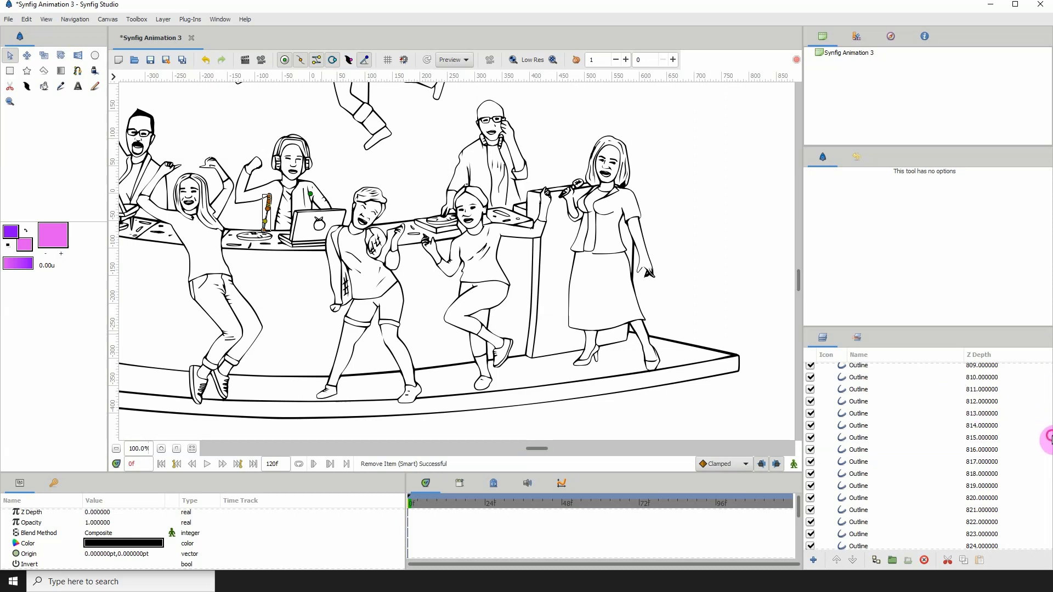
pyautogui.click(1050, 437)
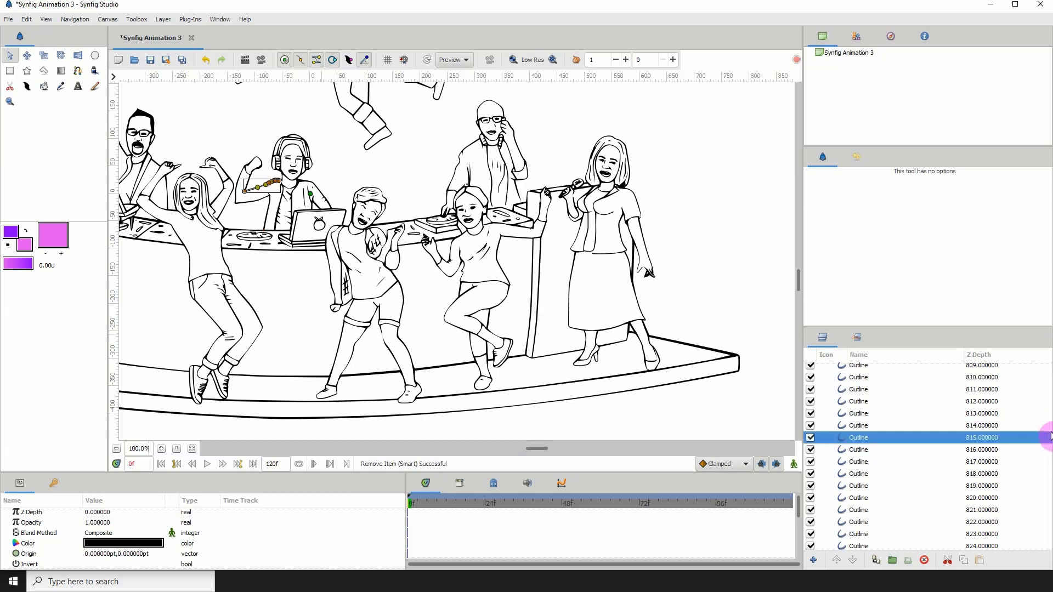
pyautogui.click(1050, 462)
pyautogui.moveTo(1050, 467); pyautogui.dragTo(1050, 363)
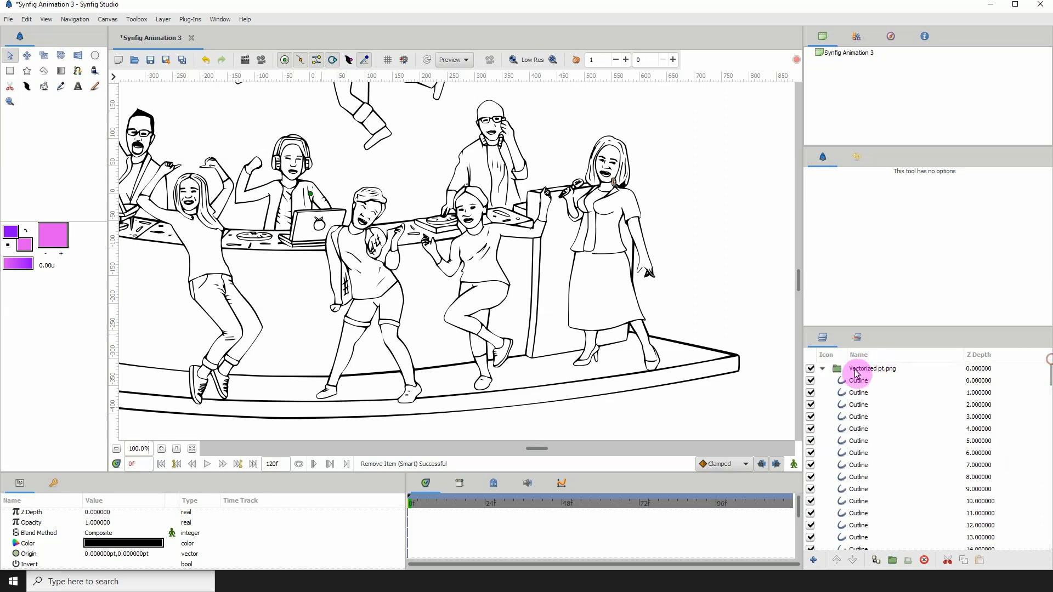
pyautogui.click(825, 369)
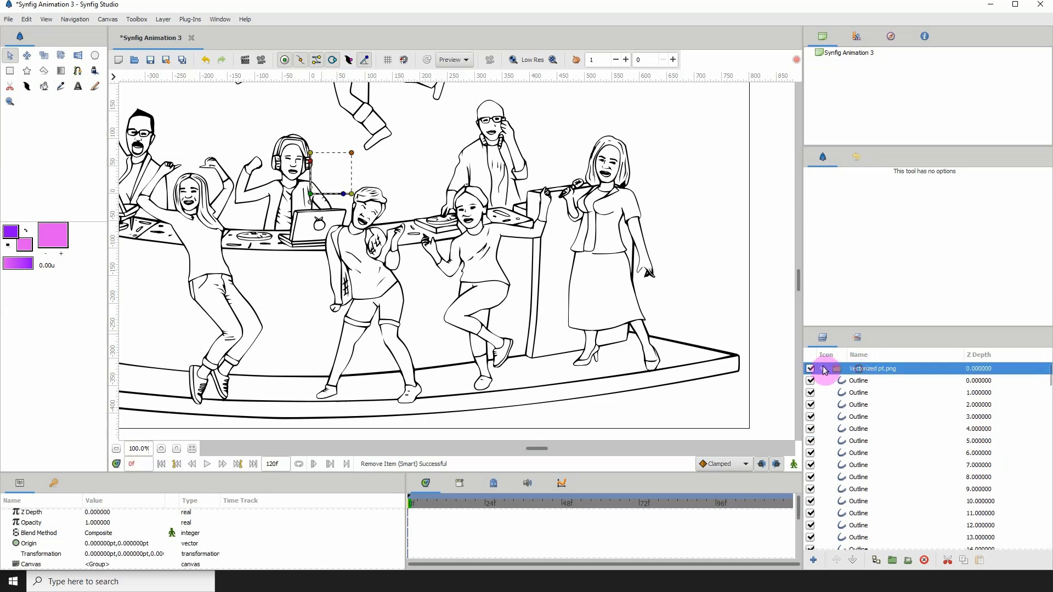
pyautogui.click(116, 448)
pyautogui.click(116, 449)
pyautogui.click(116, 448)
pyautogui.scroll(11, 144, 450)
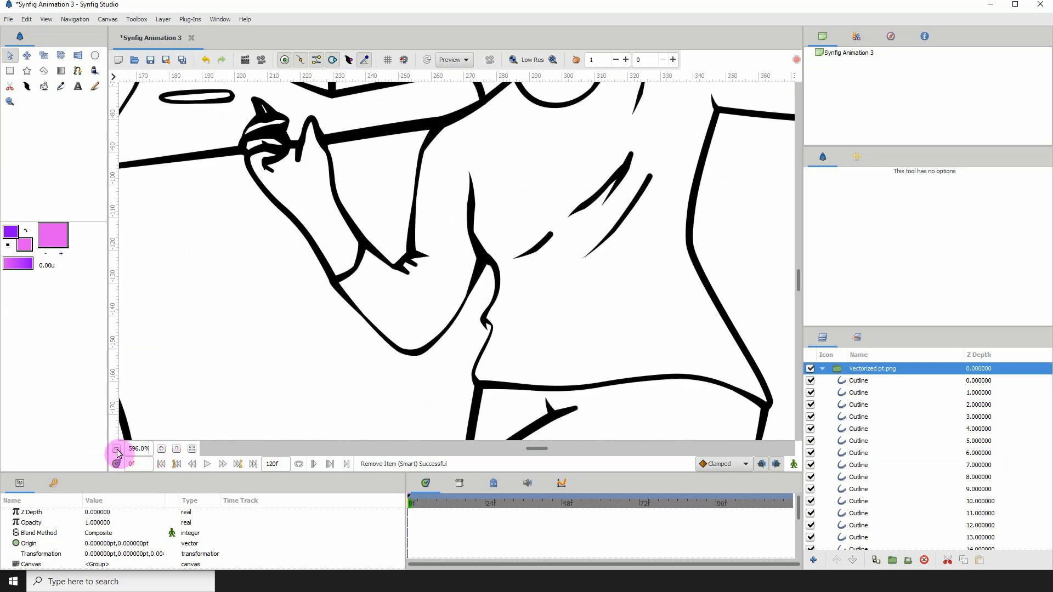
pyautogui.click(163, 449)
pyautogui.click(163, 449)
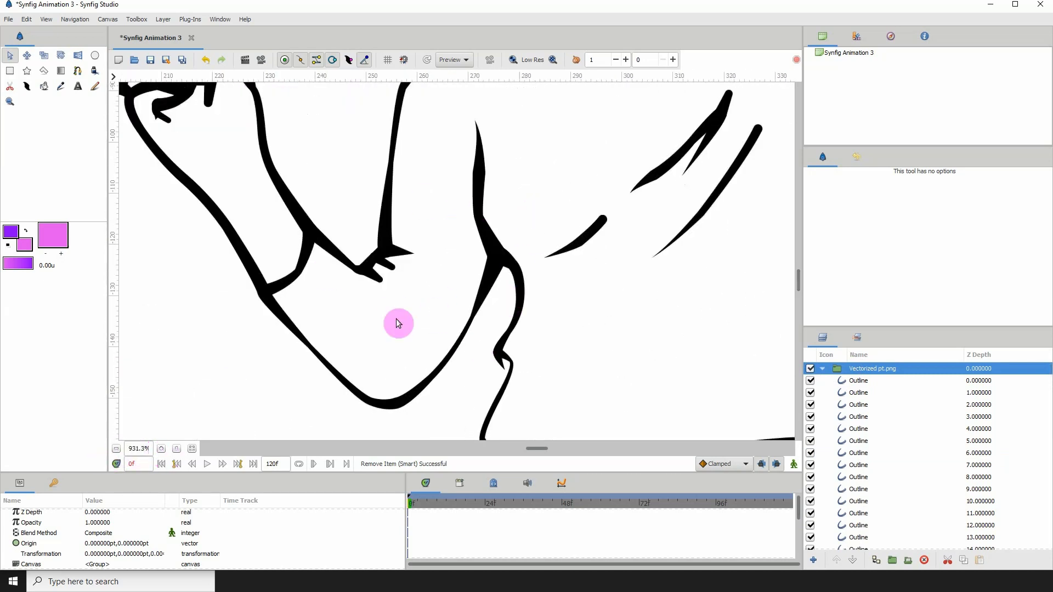
pyautogui.scroll(-11, 116, 451)
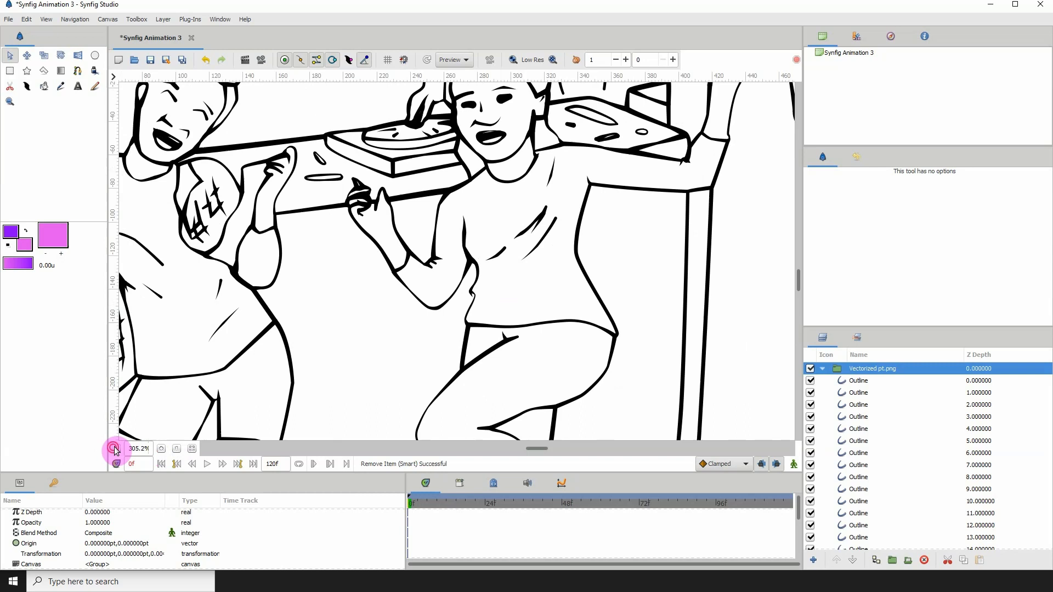
pyautogui.click(116, 449)
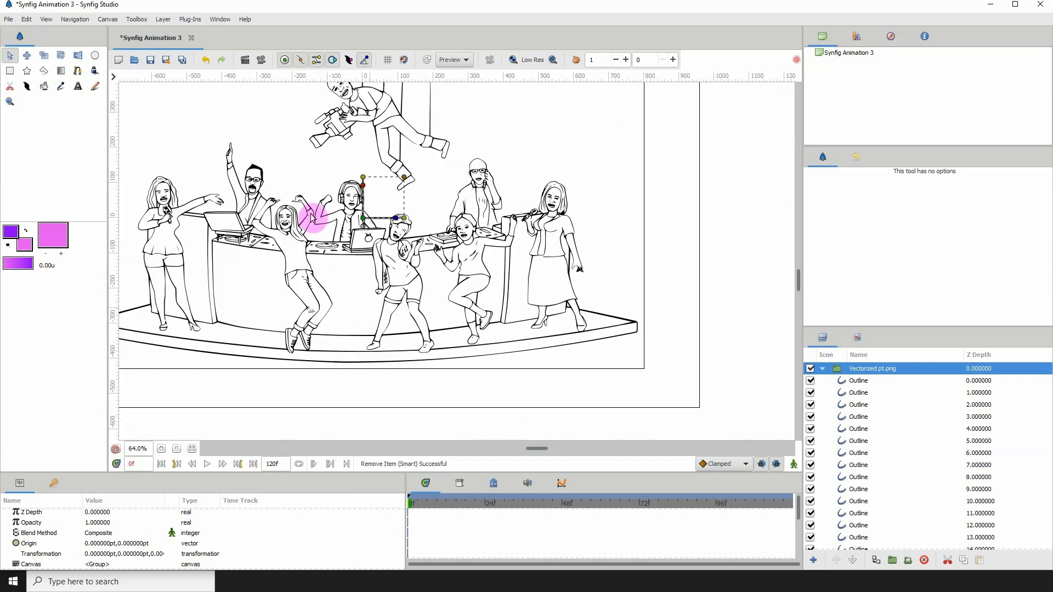
pyautogui.click(117, 450)
pyautogui.click(116, 450)
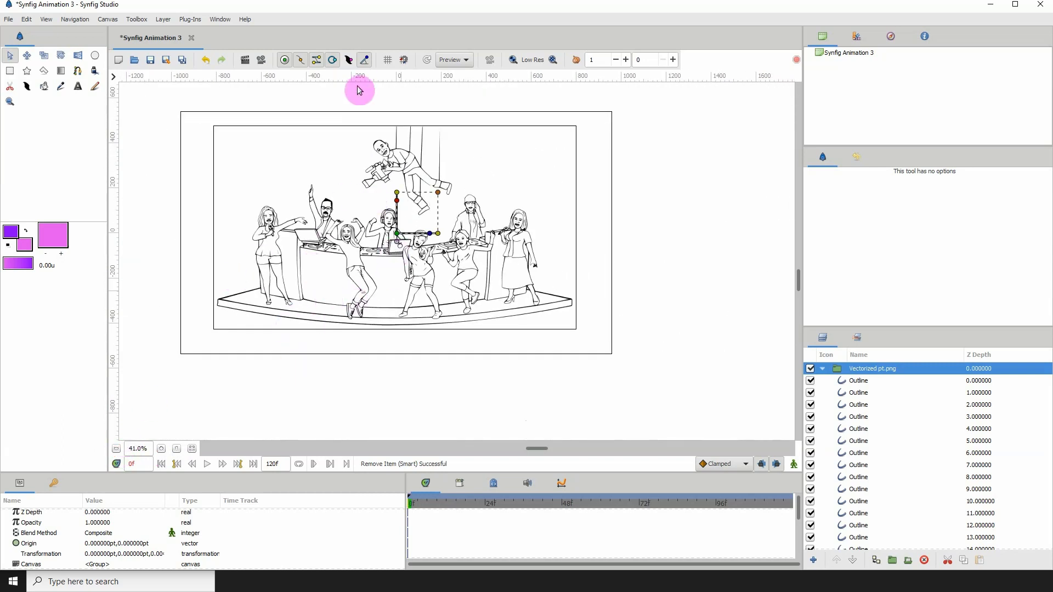
# - In Canvas Properties, change Width from 1920 to 4000 and Height to 4000, then apply
pyautogui.click(27, 19)
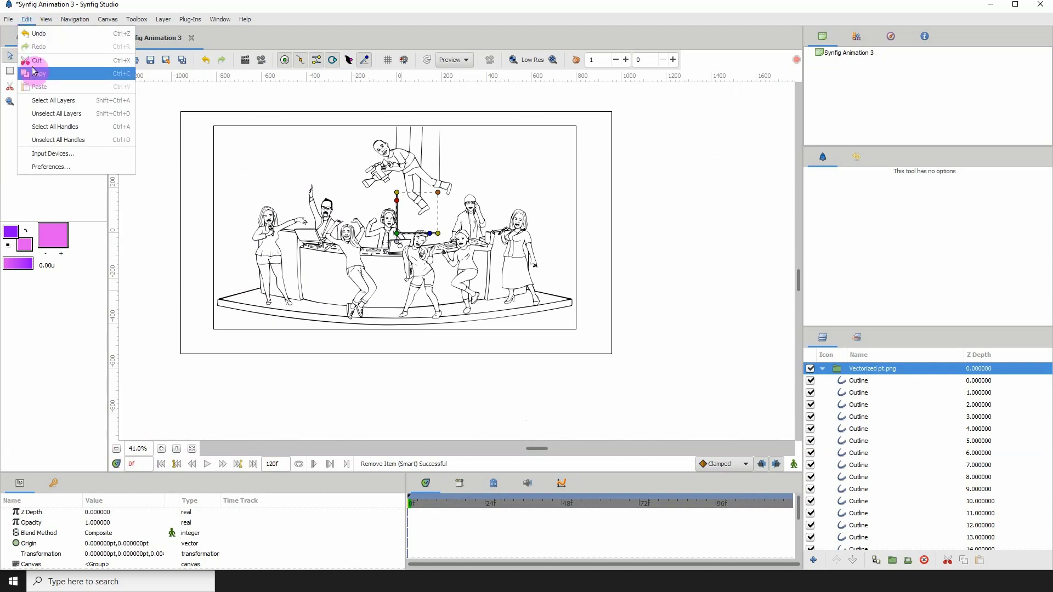
pyautogui.click(28, 23)
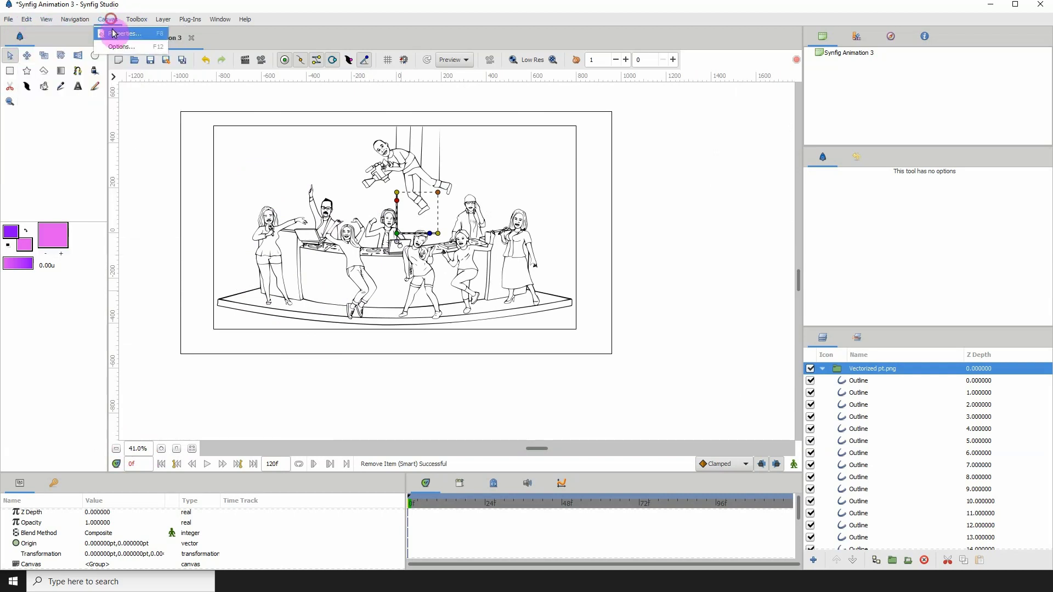
pyautogui.click(118, 31)
pyautogui.doubleClick(436, 288)
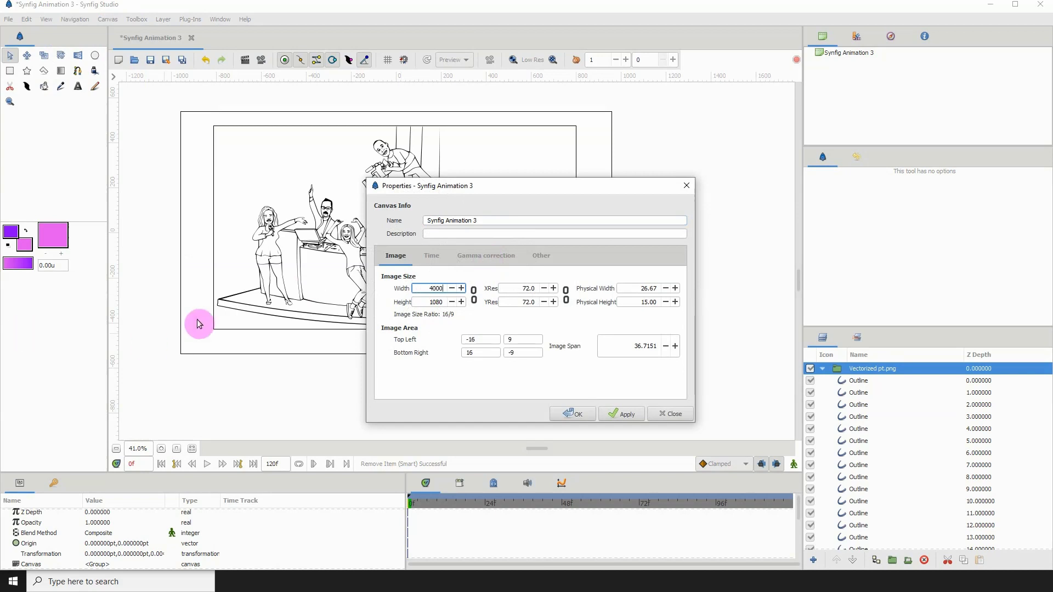
pyautogui.doubleClick(422, 302)
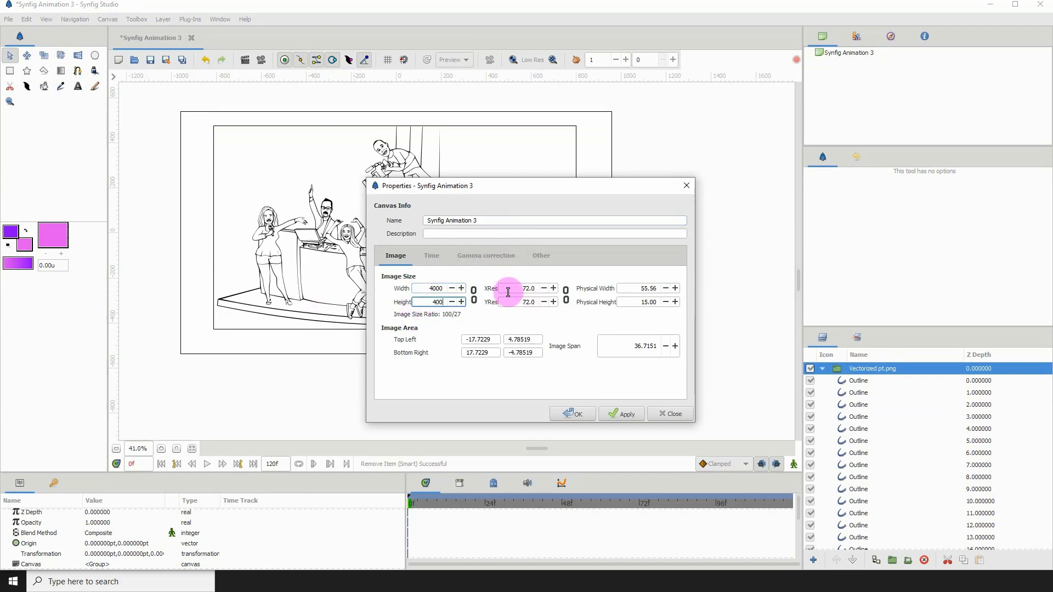
pyautogui.click(622, 415)
pyautogui.click(574, 415)
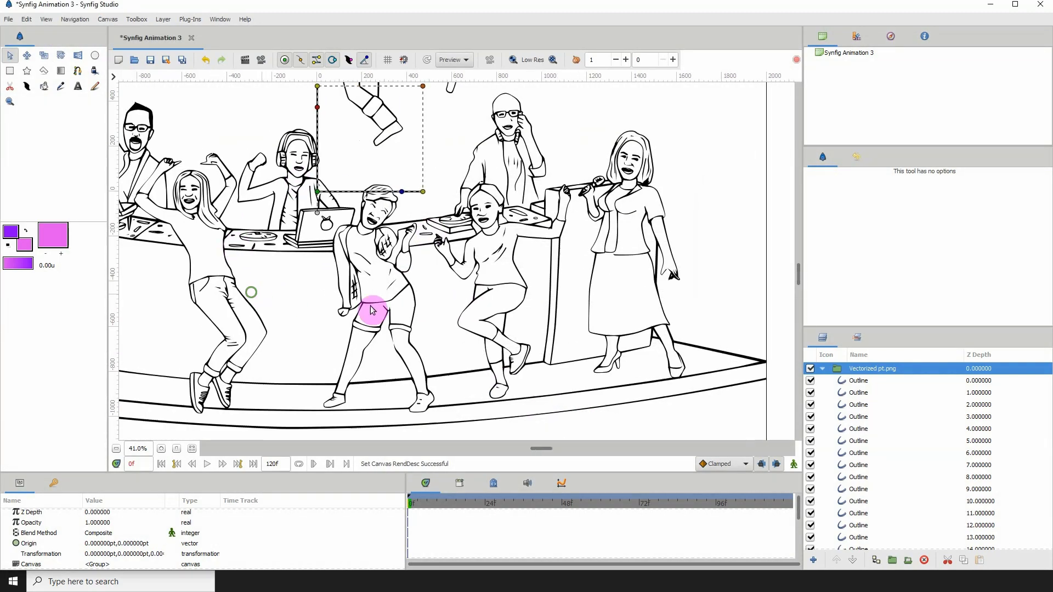
pyautogui.hscroll(-5, 391, 274)
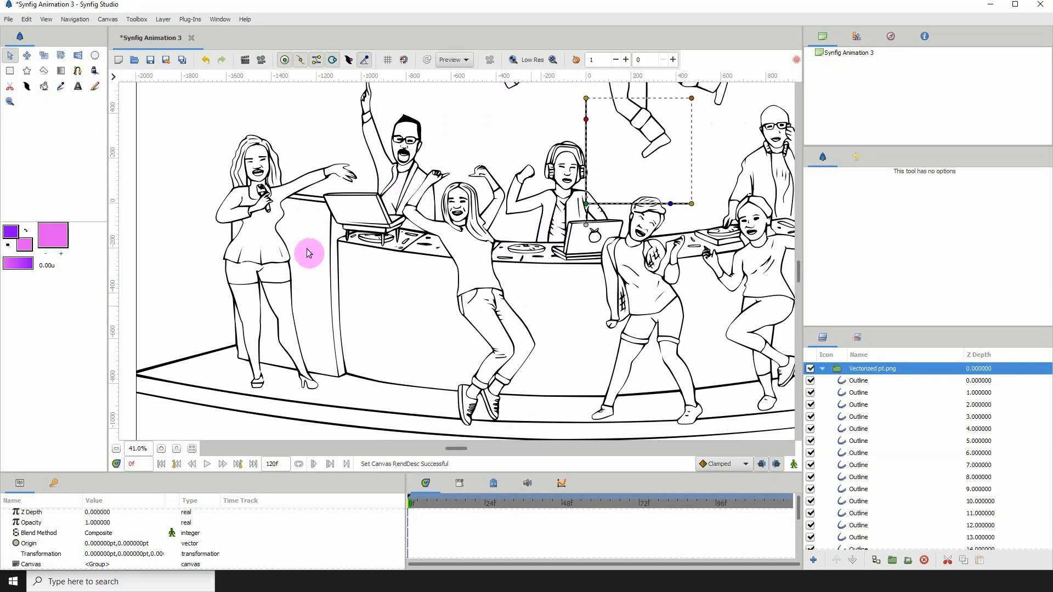
pyautogui.click(162, 448)
pyautogui.click(162, 449)
pyautogui.click(161, 449)
pyautogui.click(161, 448)
pyautogui.click(162, 449)
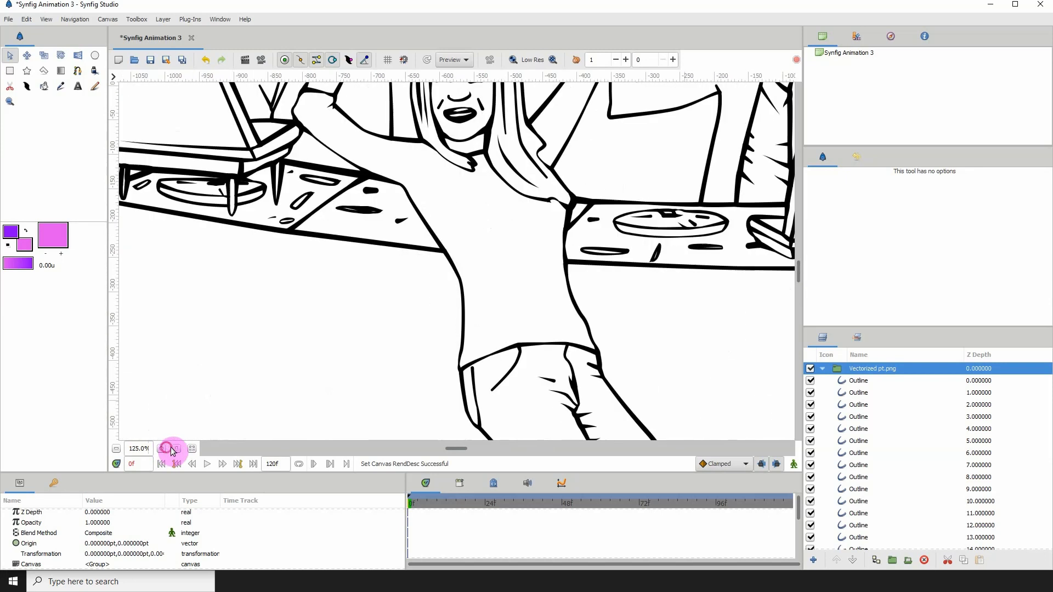
pyautogui.click(162, 448)
pyautogui.click(162, 448)
pyautogui.click(162, 449)
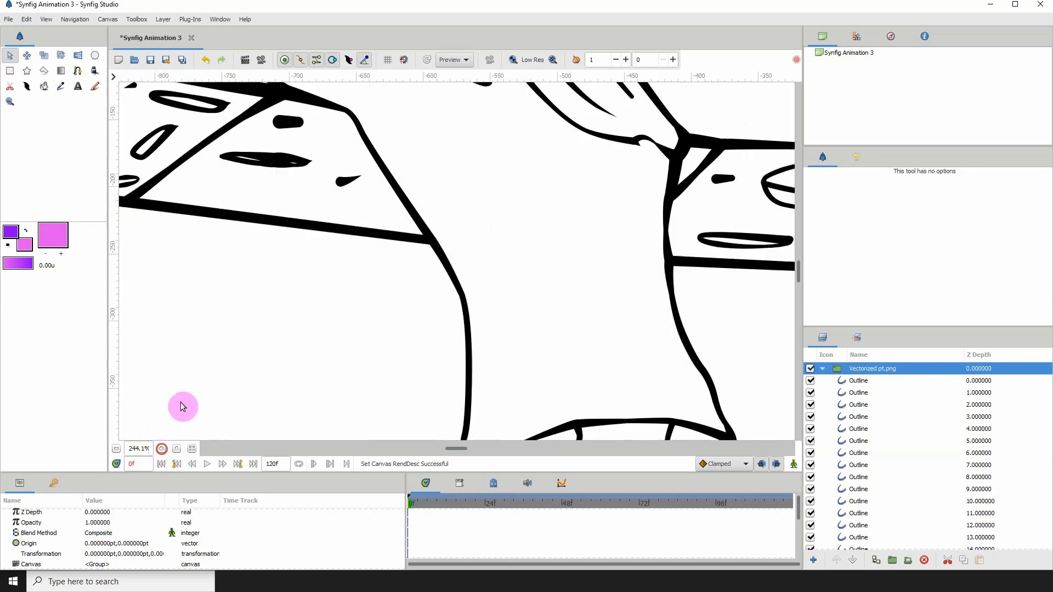
pyautogui.click(117, 449)
pyautogui.click(116, 449)
pyautogui.click(116, 449)
pyautogui.click(116, 448)
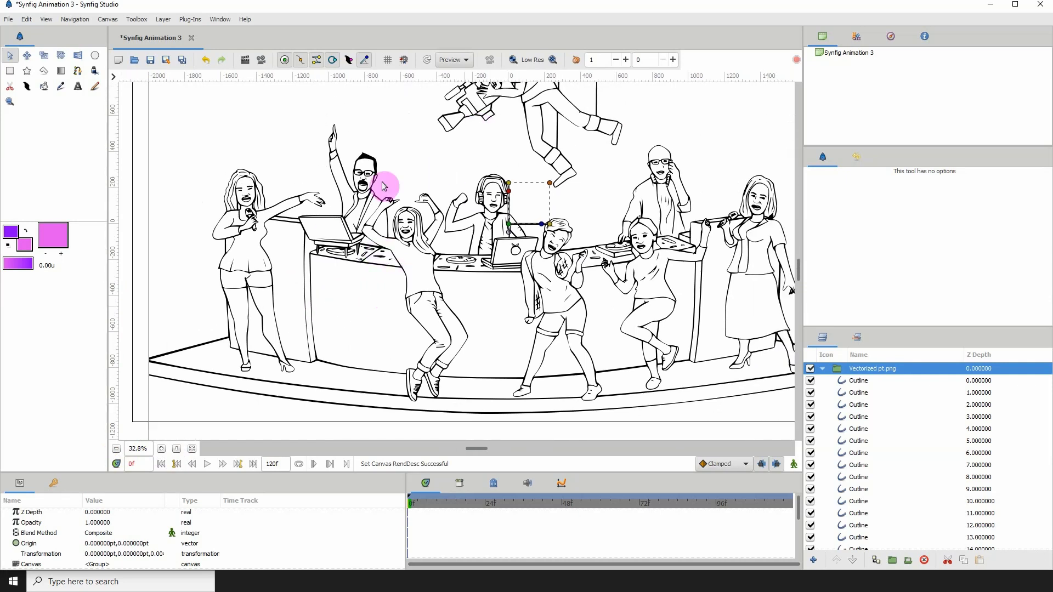
pyautogui.hscroll(1, 364, 258)
pyautogui.scroll(2, 373, 231)
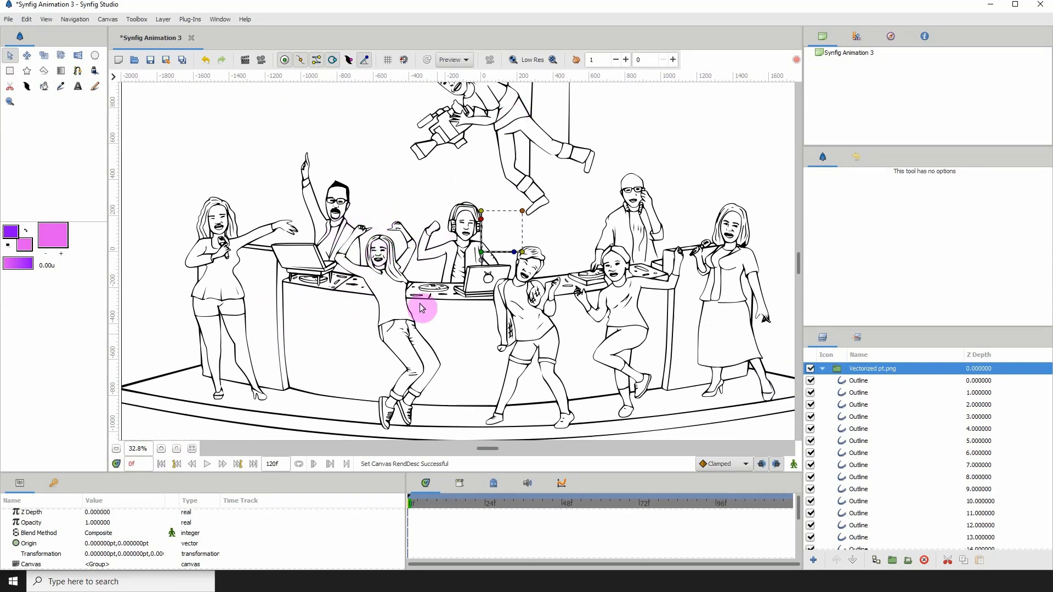
pyautogui.click(116, 449)
pyautogui.click(116, 449)
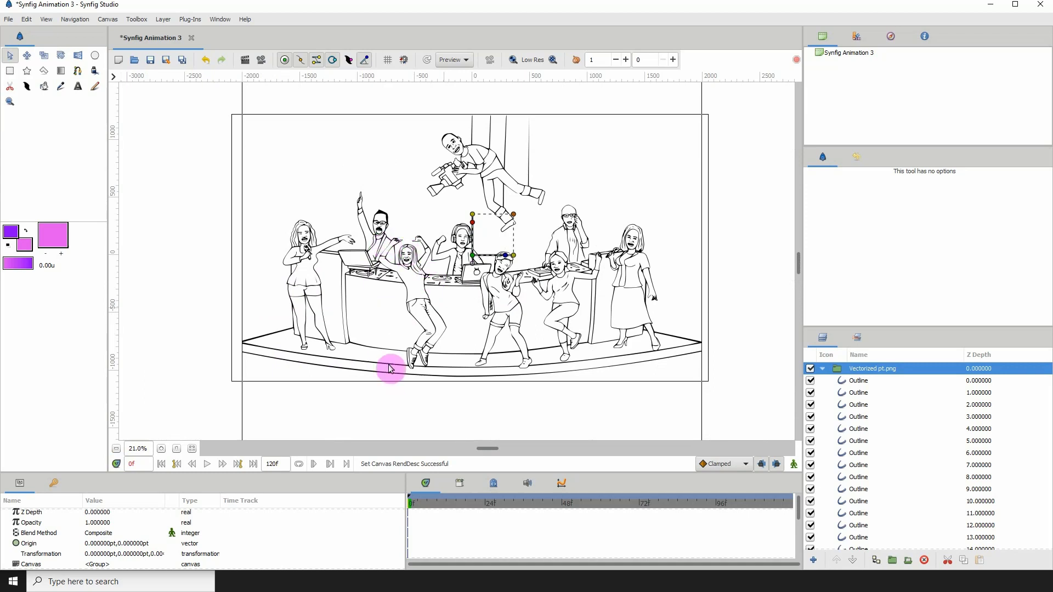
pyautogui.hscroll(1, 384, 354)
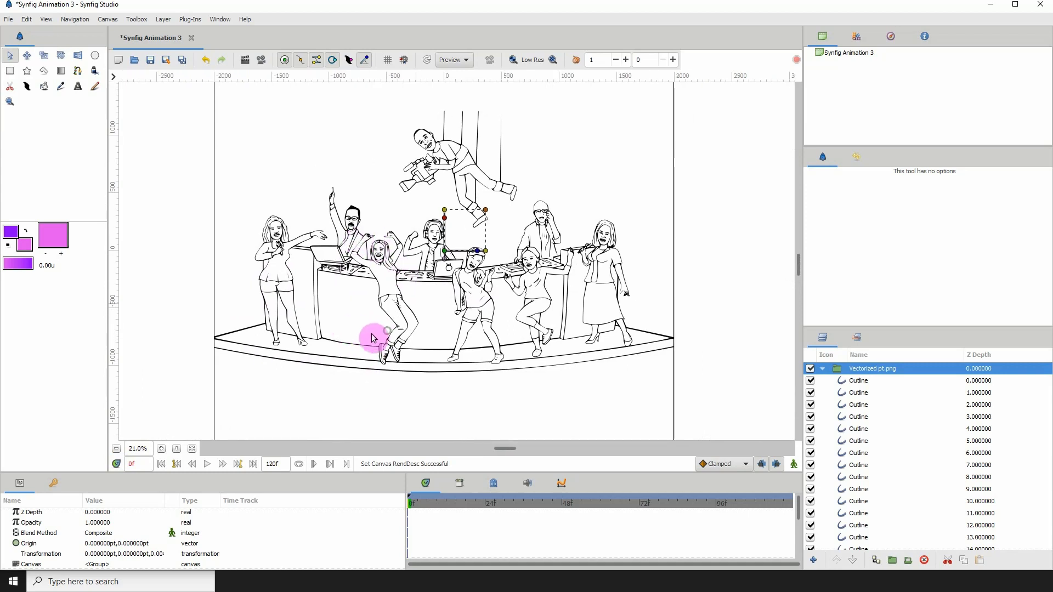
pyautogui.click(161, 450)
pyautogui.click(161, 450)
pyautogui.scroll(2, 313, 294)
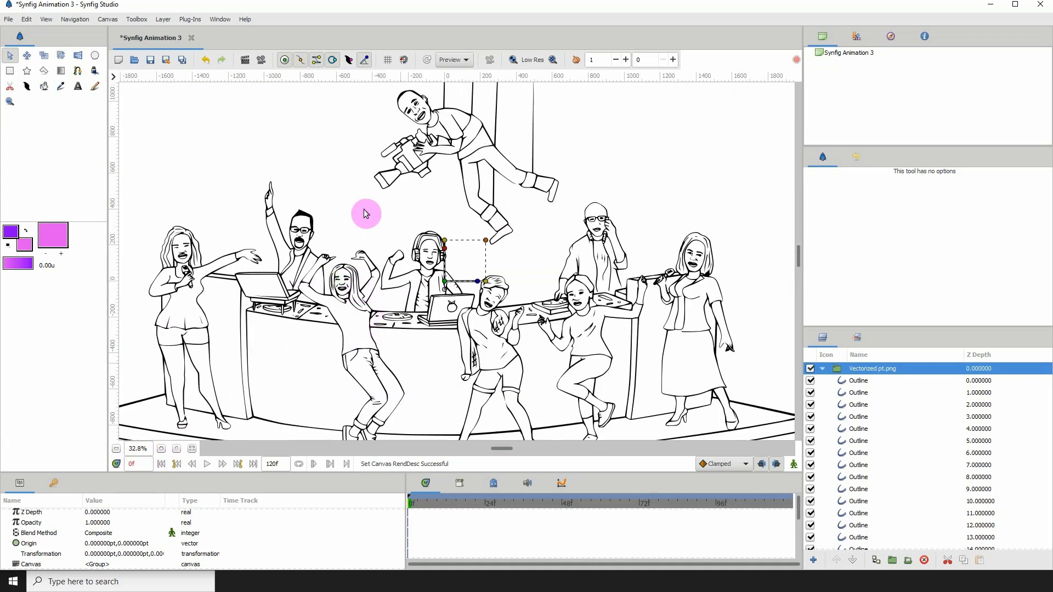